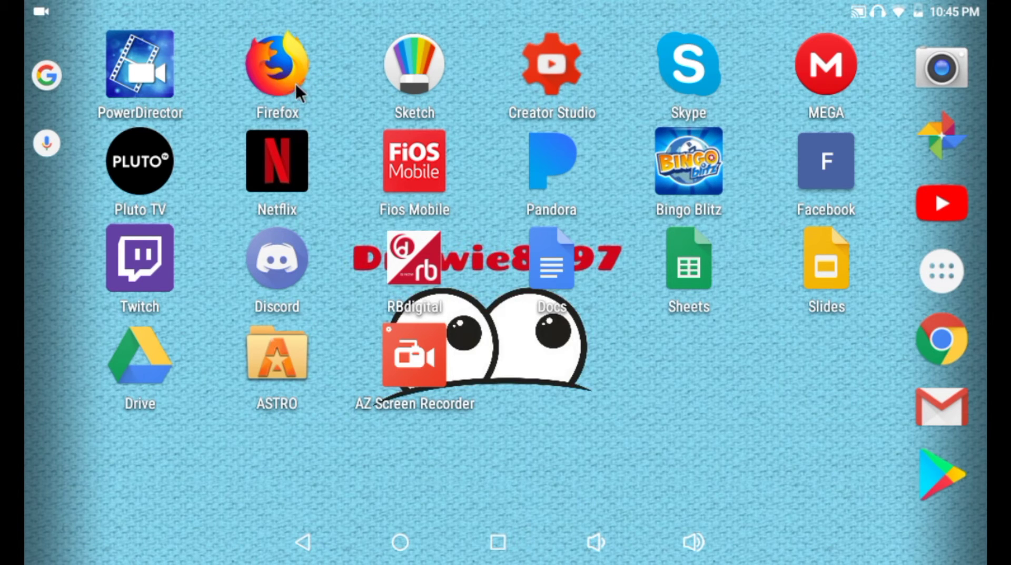
Search Google Play for "firefox" and open the store page of Firefox Browser fast & private.
left_click(947, 473)
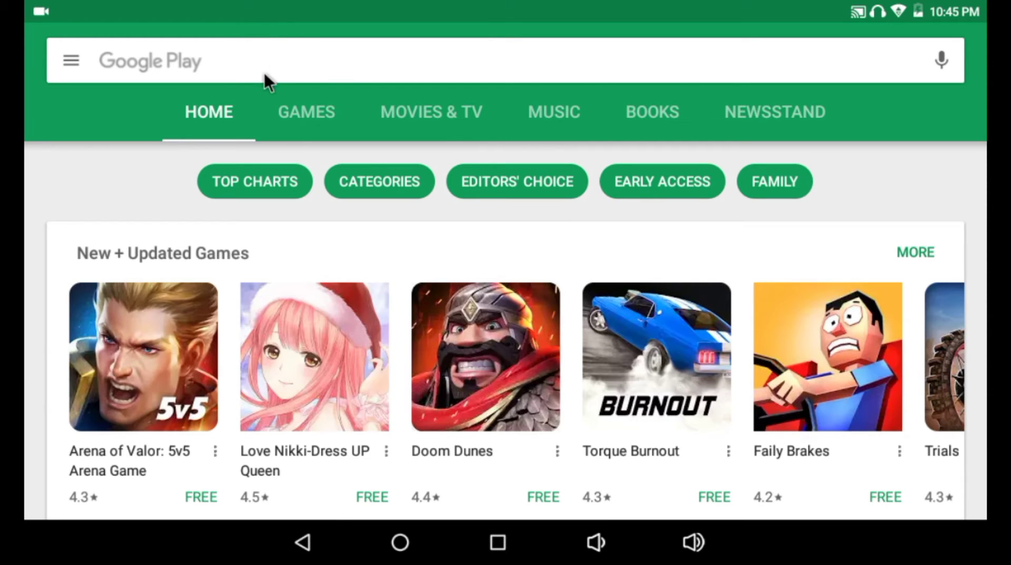
left_click(262, 62)
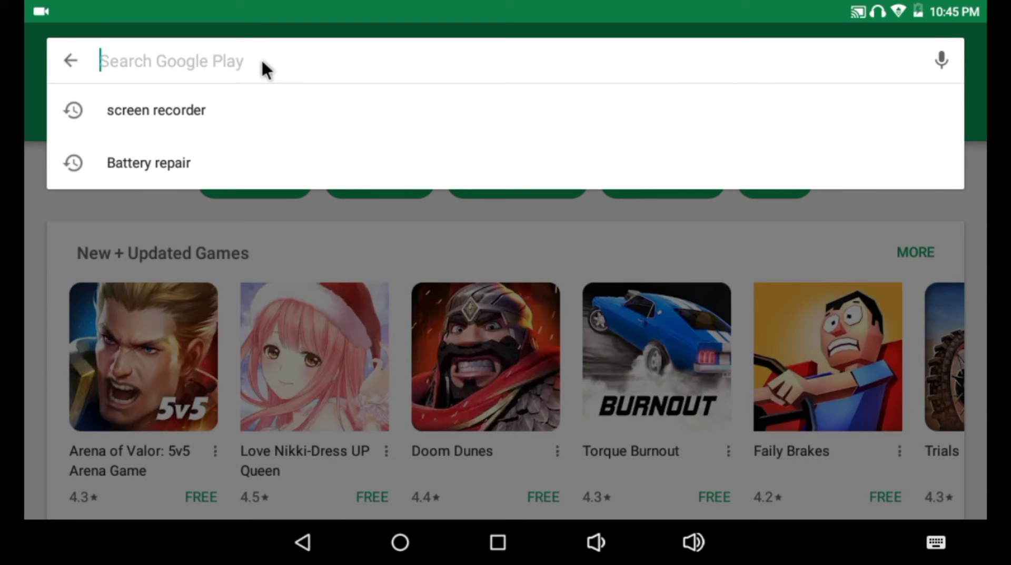
type("fir")
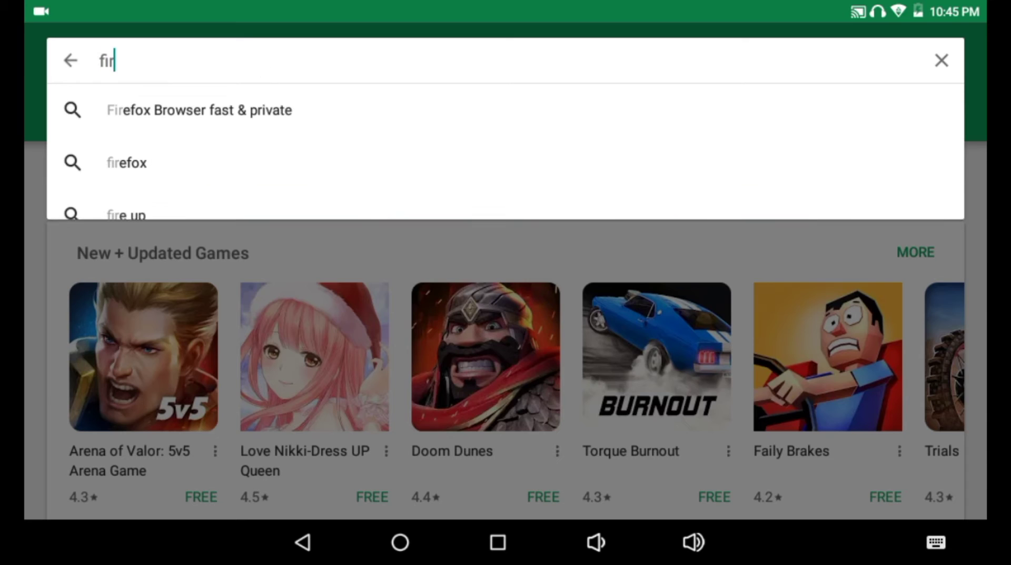
type("efox")
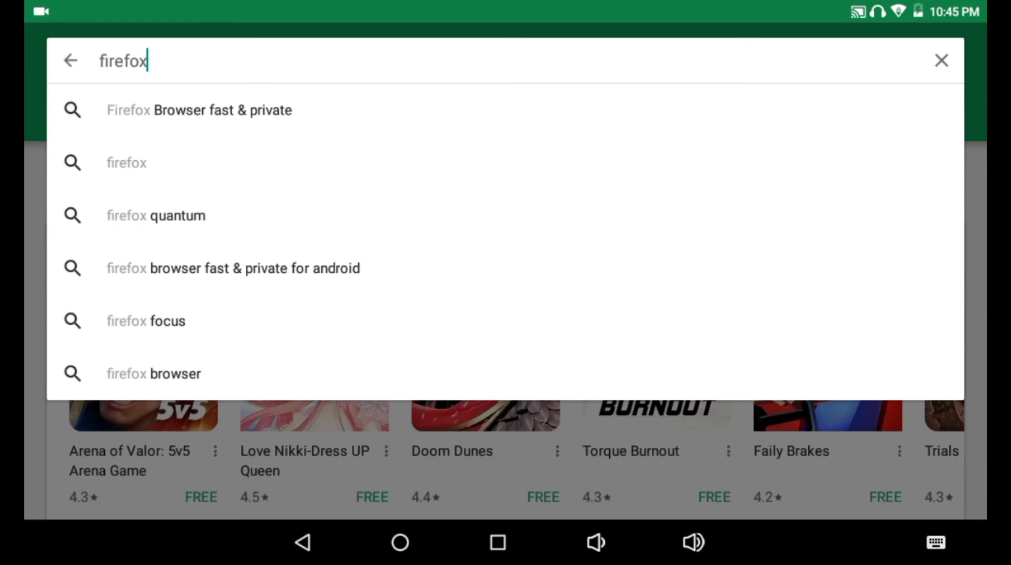
key("Escape")
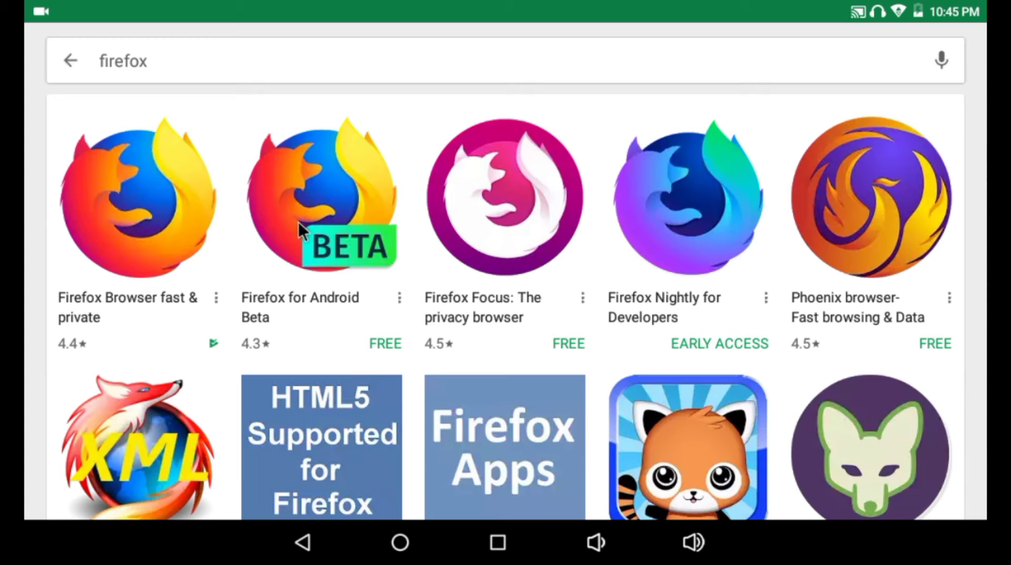
left_click(159, 299)
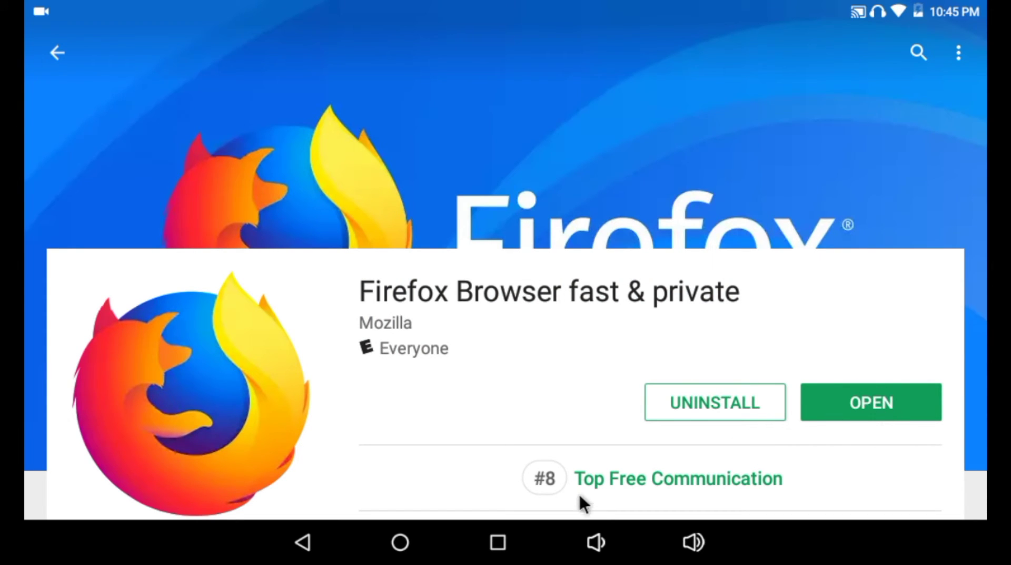
left_click(507, 540)
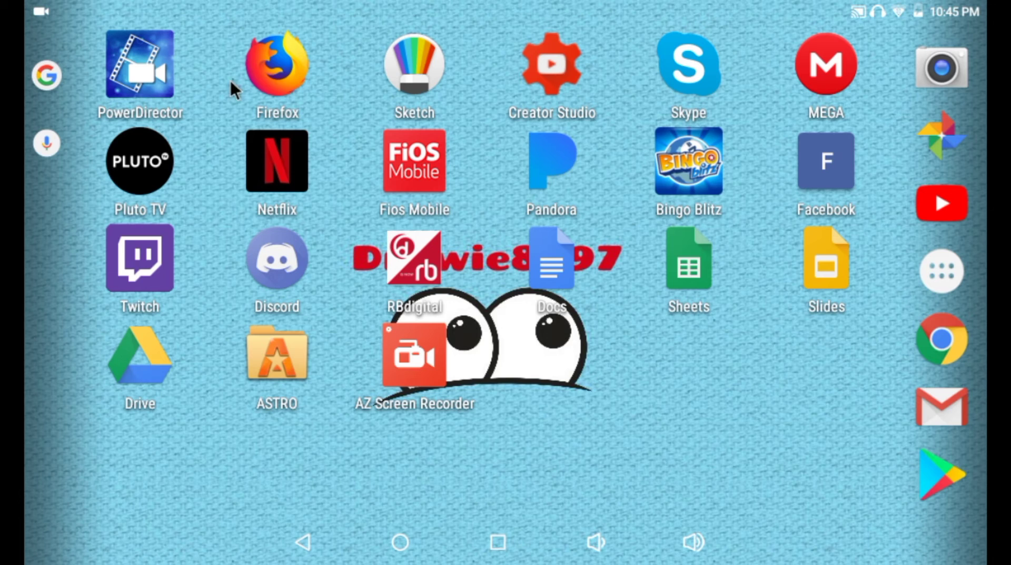
left_click(280, 64)
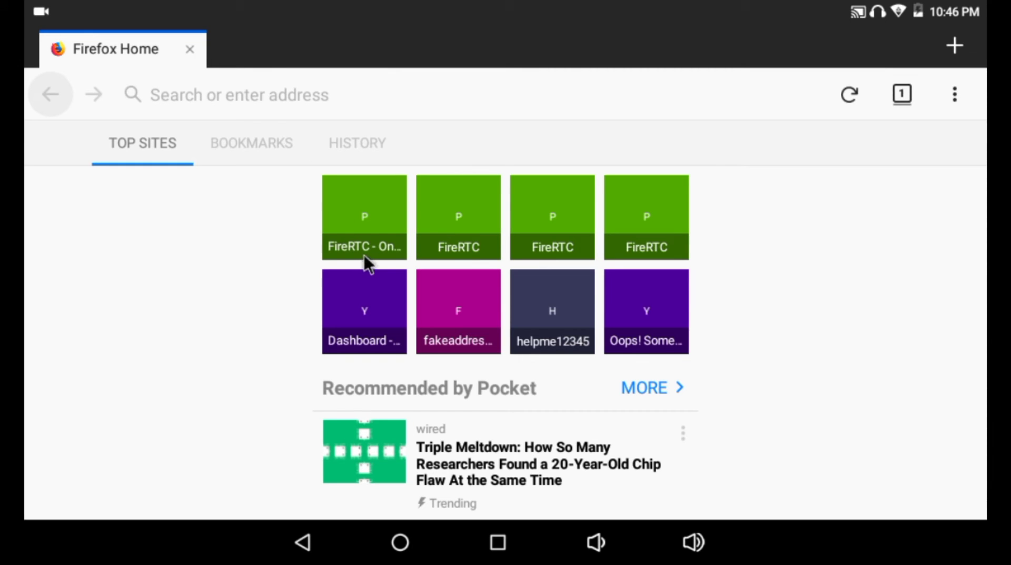
left_click(262, 91)
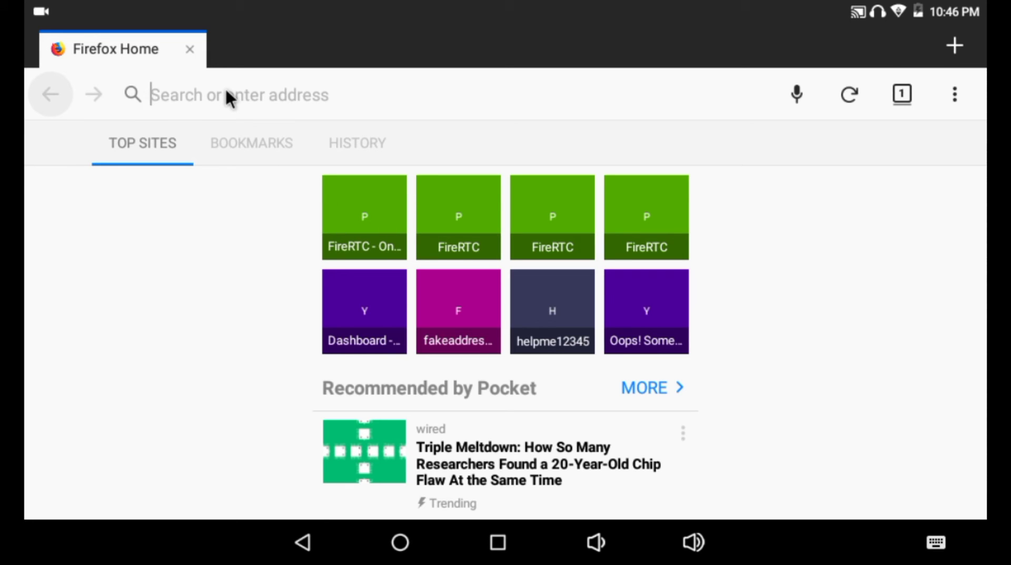
type("www.")
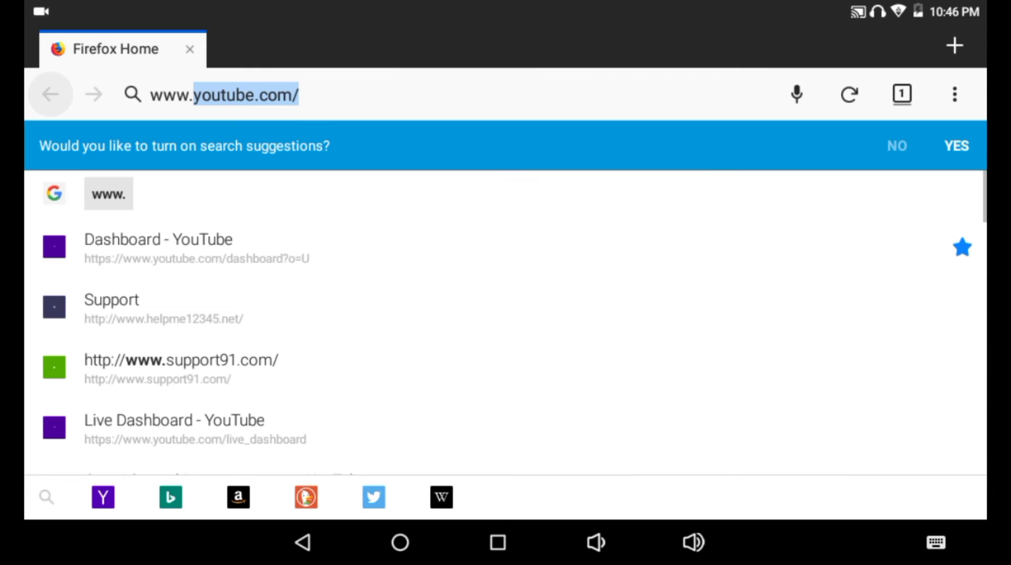
type("fr")
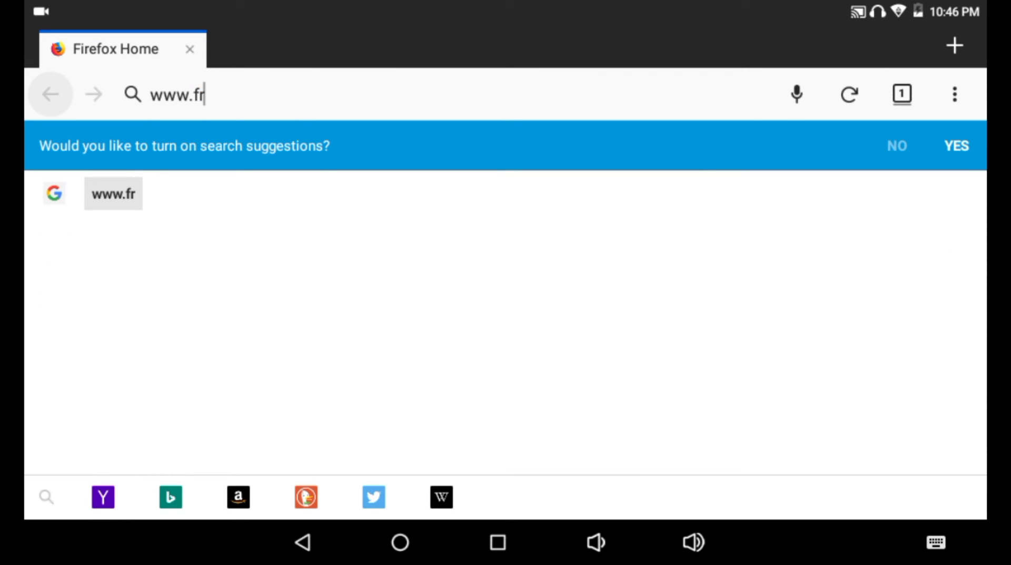
key("BackSpace")
type("ire")
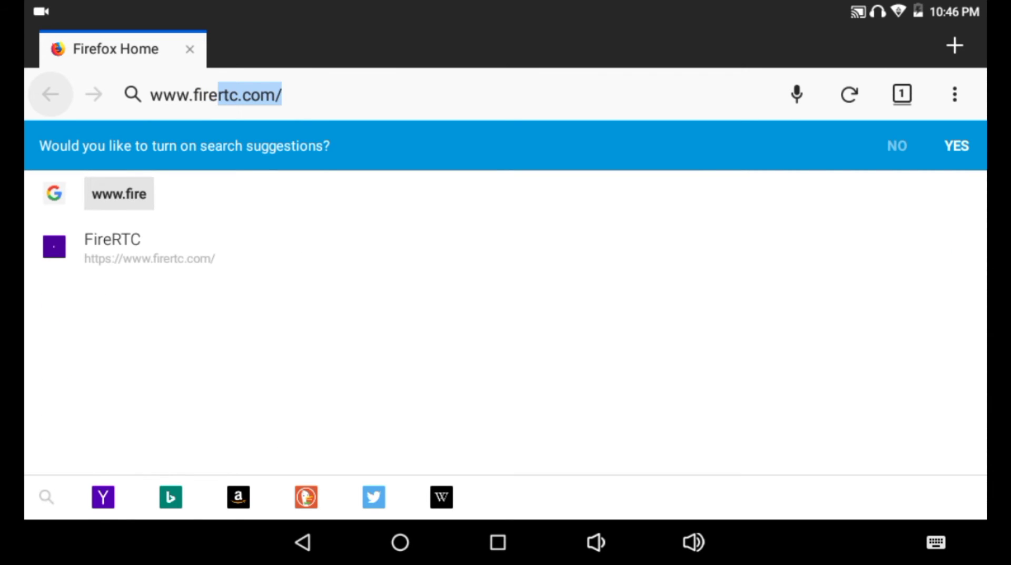
key("Return")
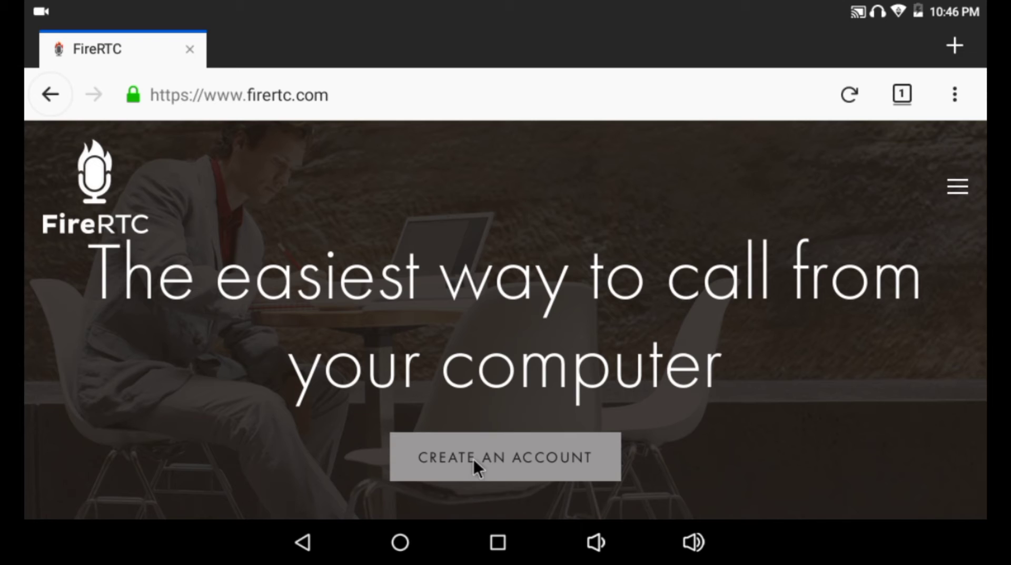
Open FireRTC's account creation form, review its email, username and password fields, and return to the site's home page.
left_click(561, 459)
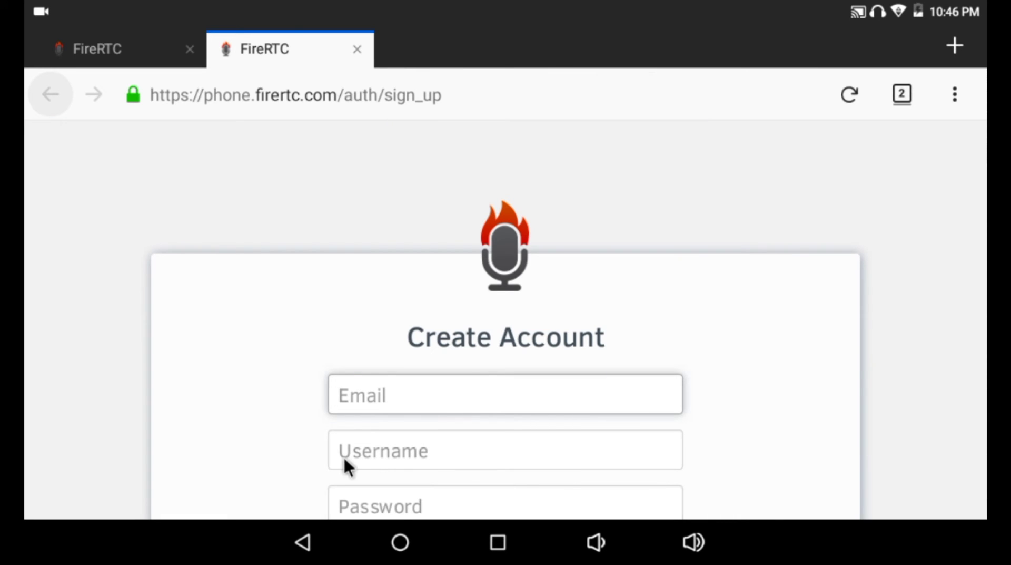
scroll(209, 453, "down", 1)
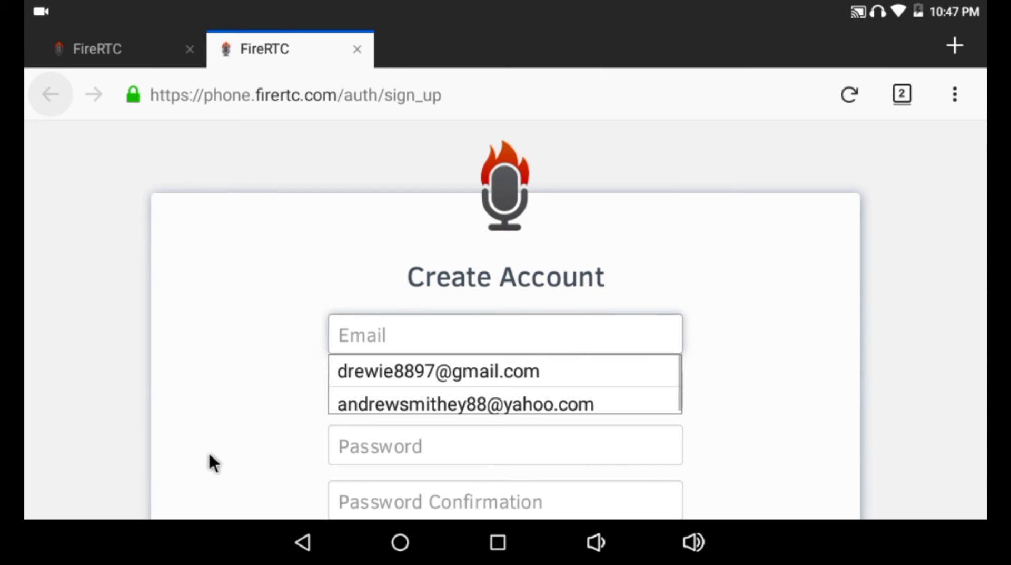
left_click(209, 454)
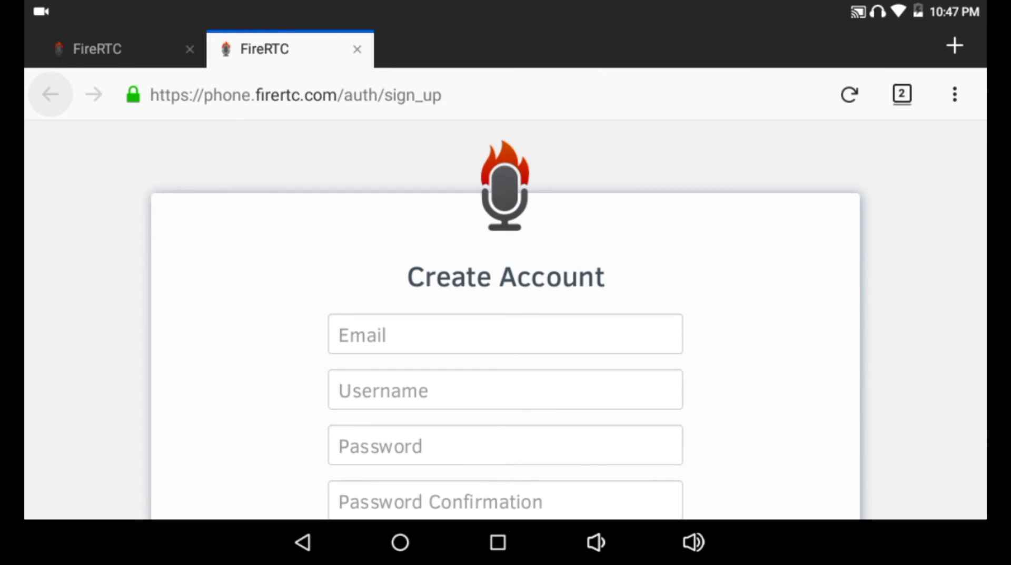
scroll(505, 316, "down", 2)
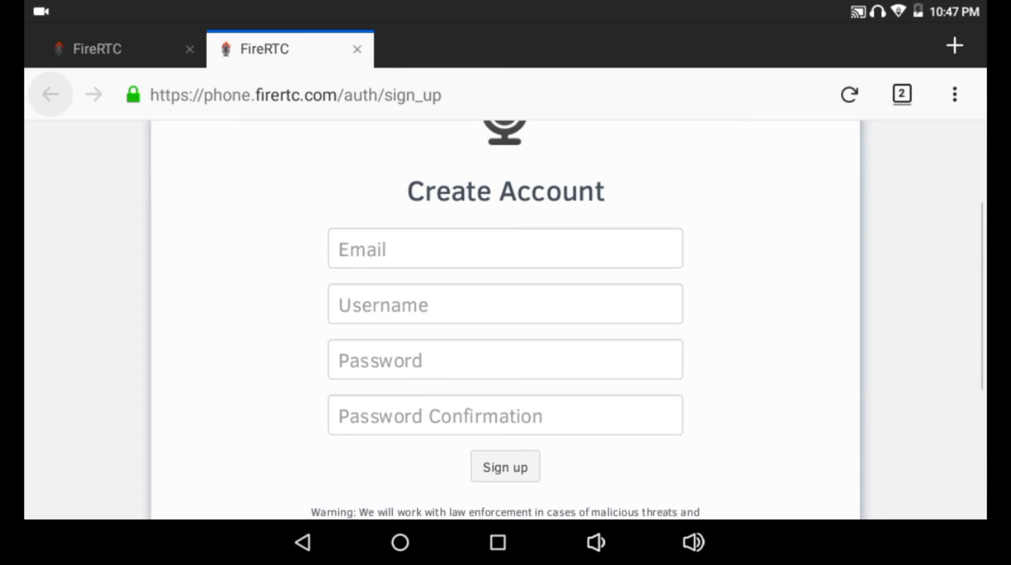
scroll(505, 316, "up", 3)
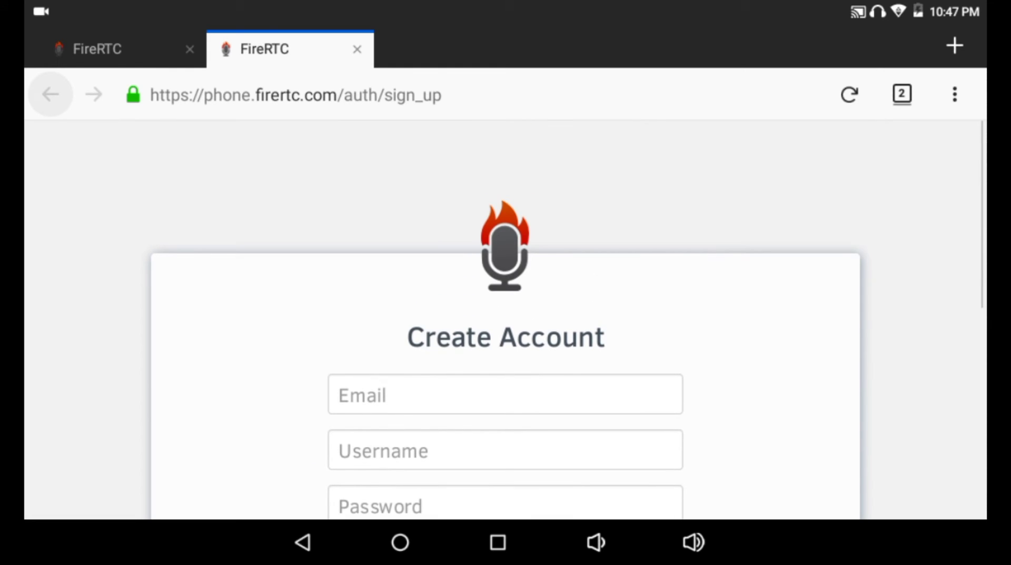
left_click(51, 94)
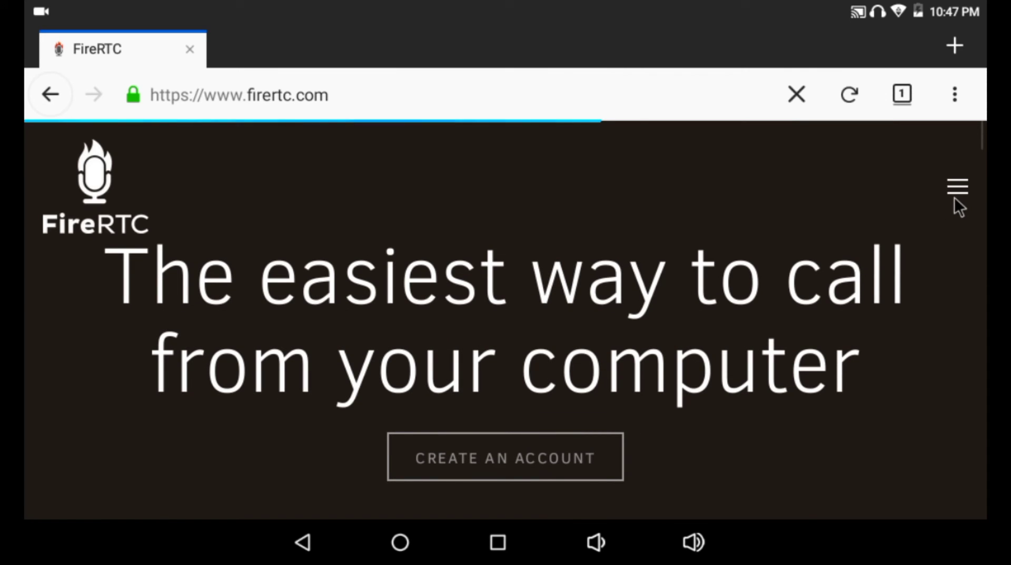
left_click_drag(264, 3, 263, 232)
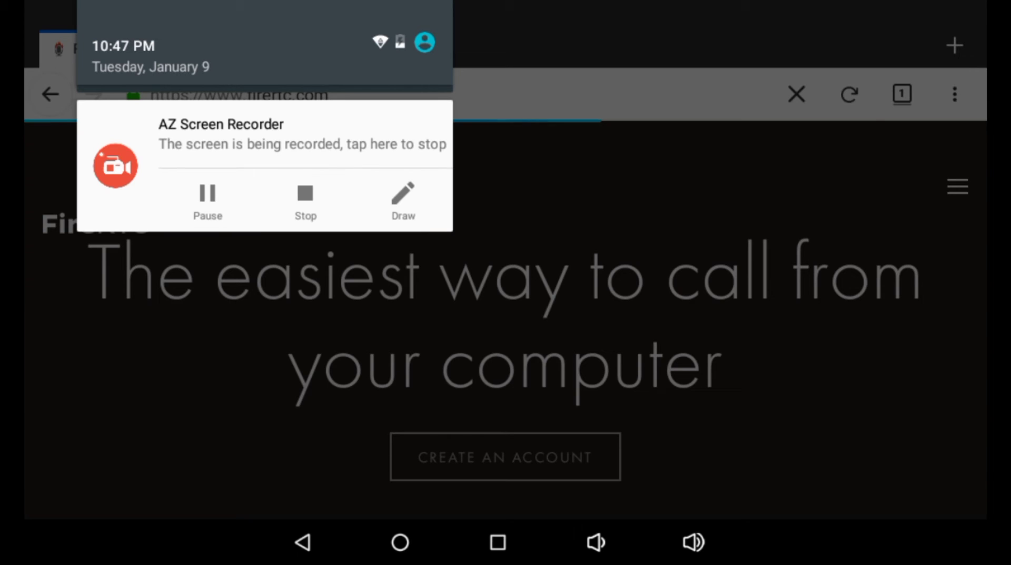
left_click(208, 201)
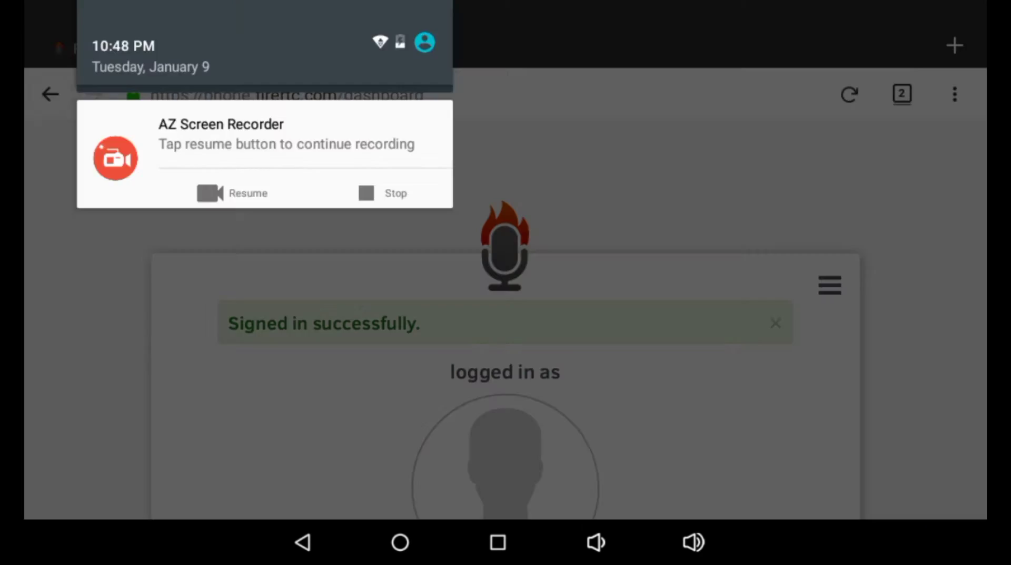
left_click(232, 194)
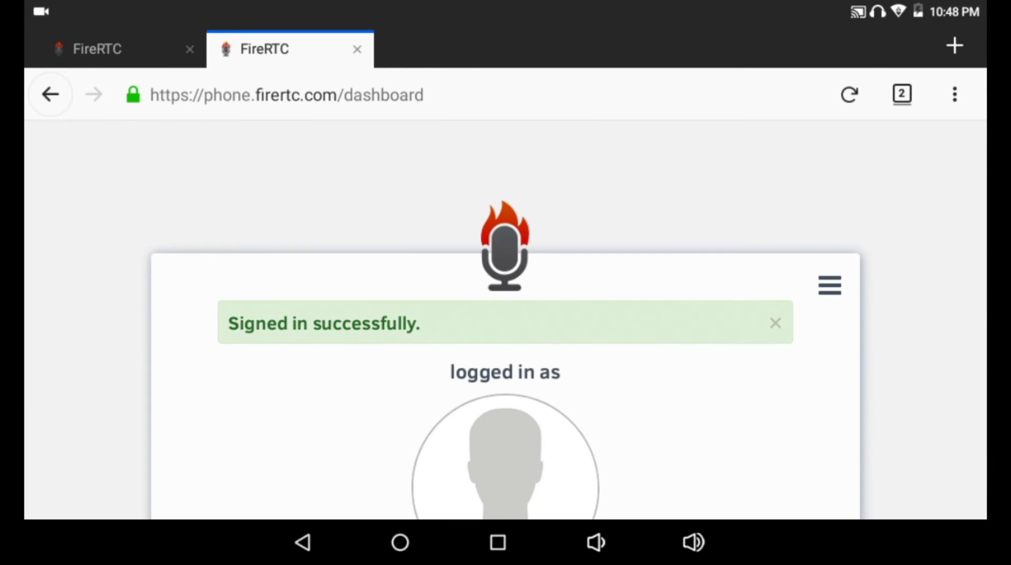
mouse_move(263, 3)
left_mouse_down()
mouse_move(264, 231)
mouse_move(264, 11)
left_mouse_up()
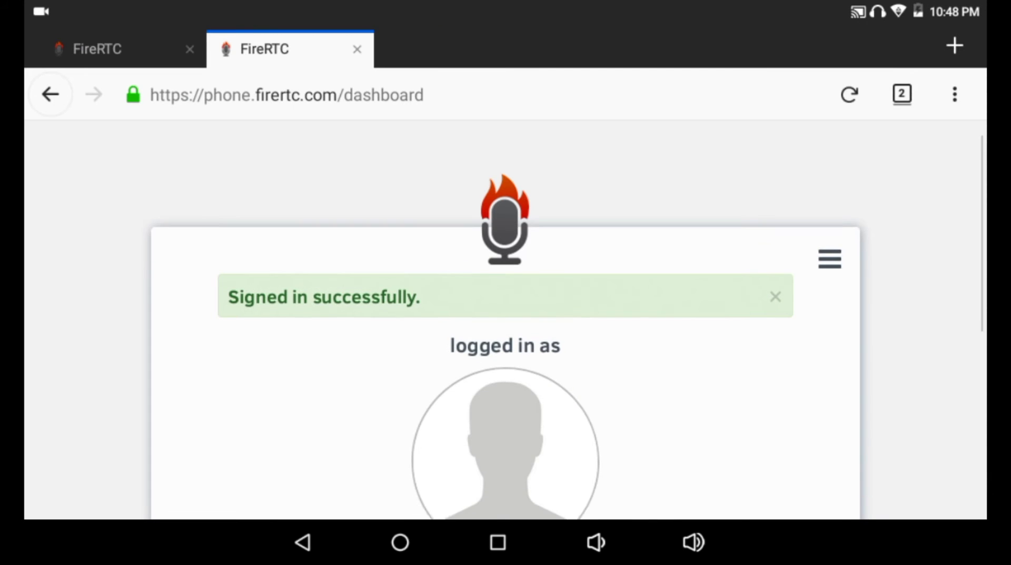
Open the Phone page from the FireRTC dashboard and allow the site to share the microphone.
scroll(505, 316, "down", 4)
scroll(505, 316, "down", 3)
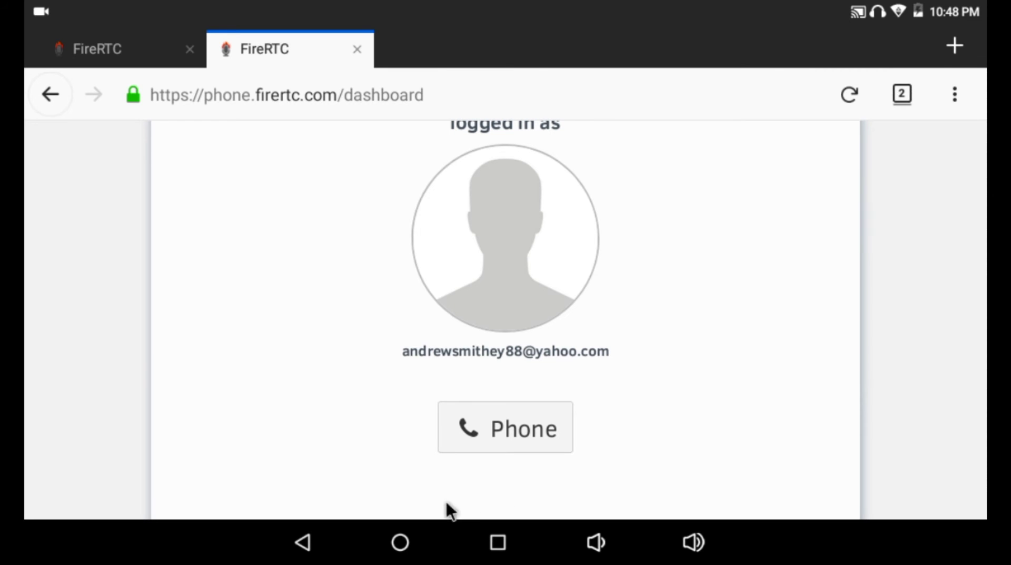
scroll(298, 370, "up", 3)
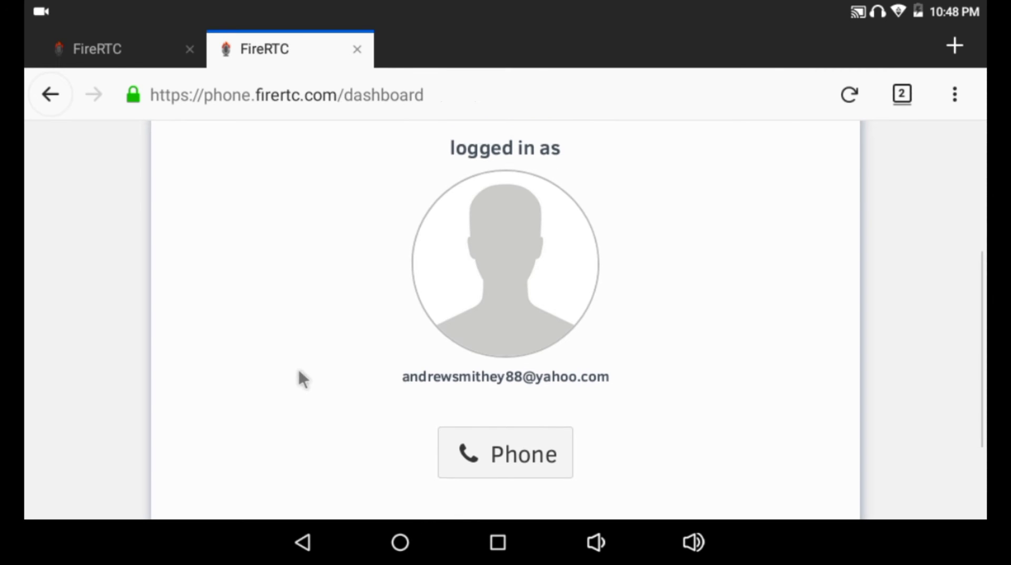
scroll(505, 316, "down", 3)
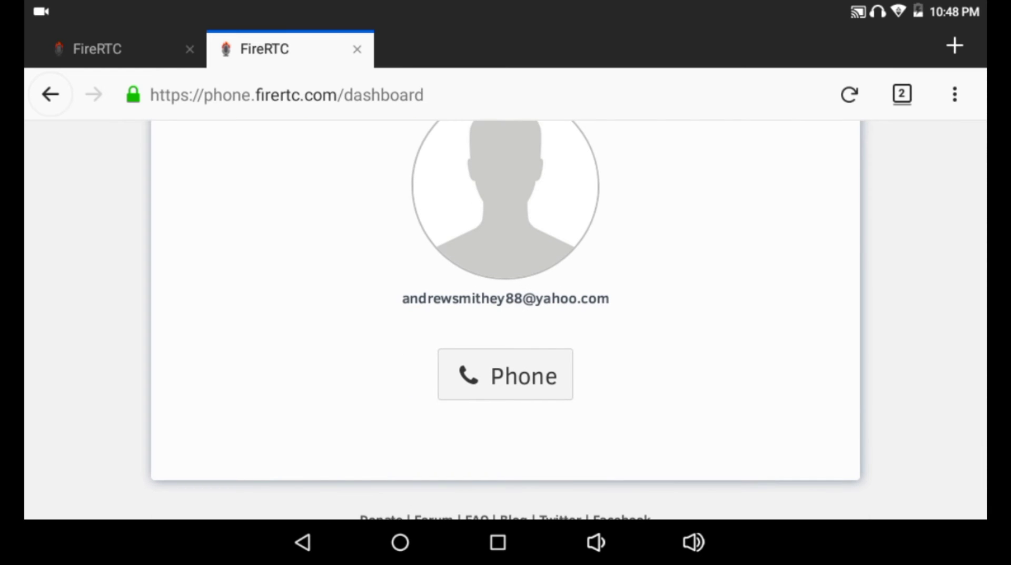
left_click(515, 376)
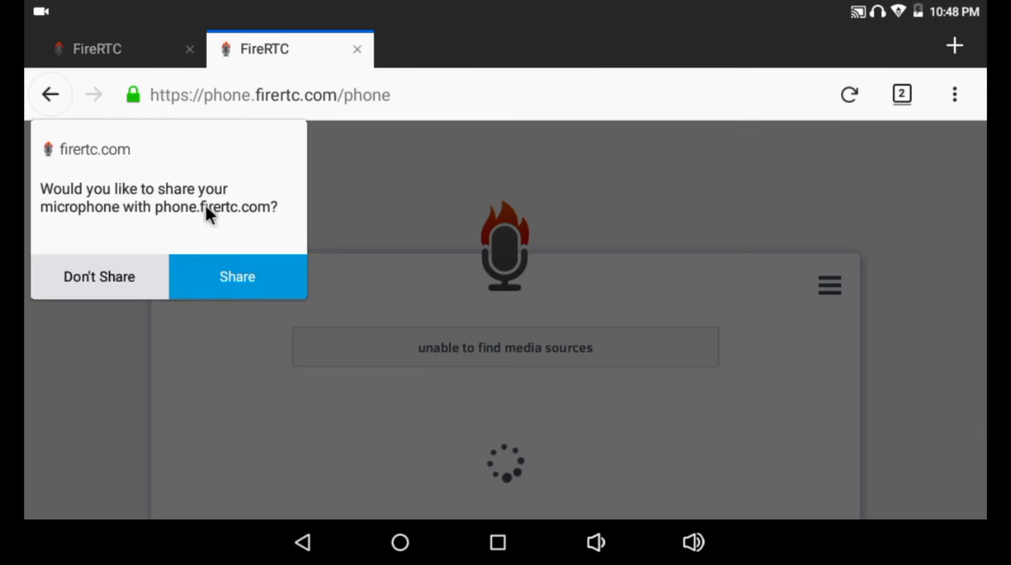
left_click(245, 274)
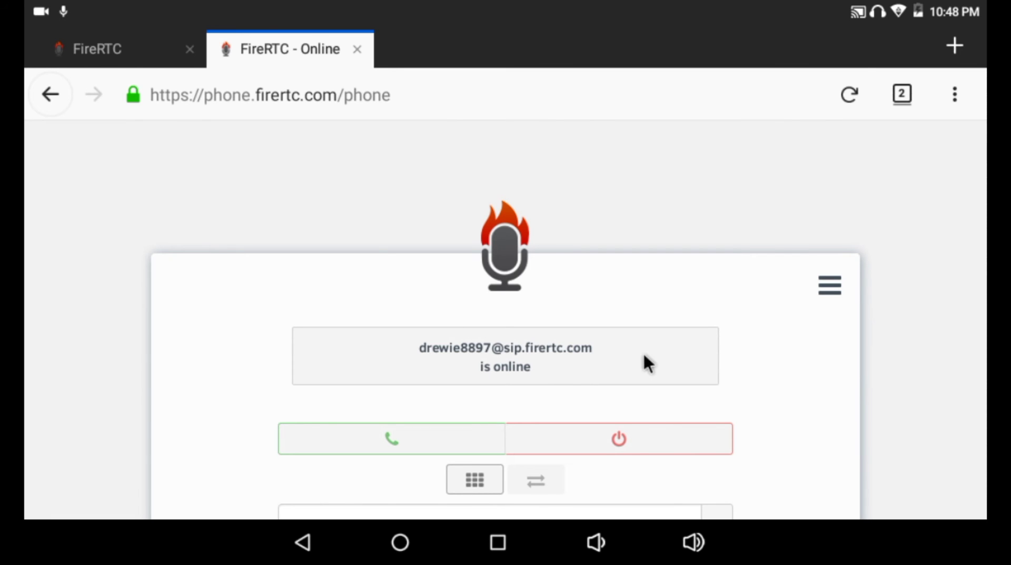
Open the FireRTC account settings and bring up the Edit Caller ID field.
left_click(824, 293)
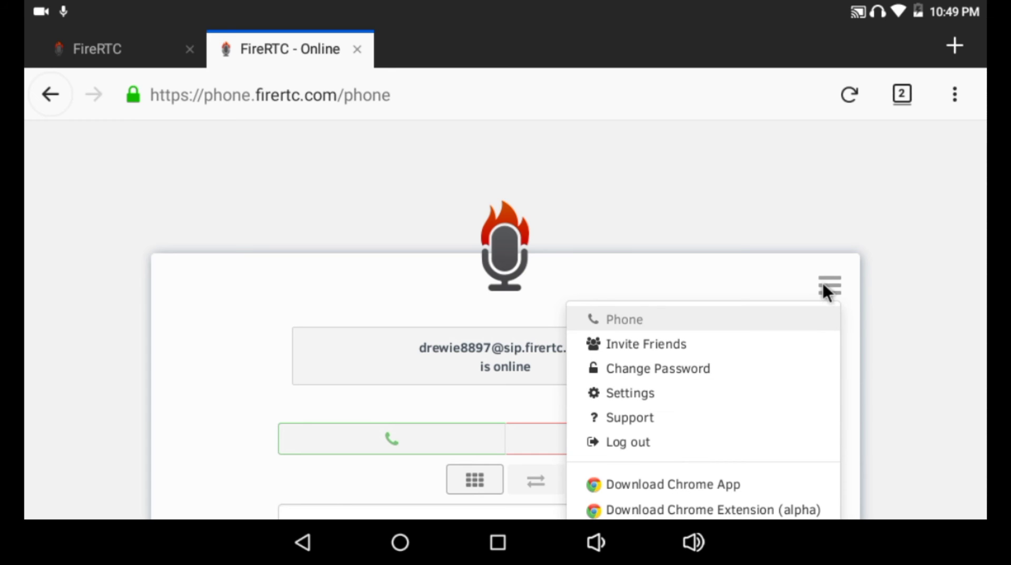
left_click(630, 392)
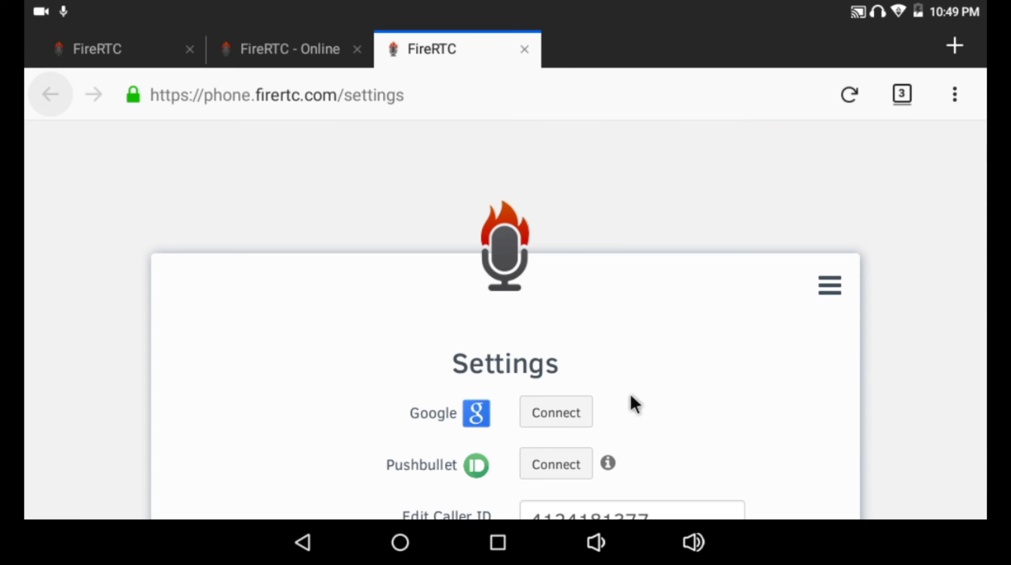
scroll(630, 392, "down", 3)
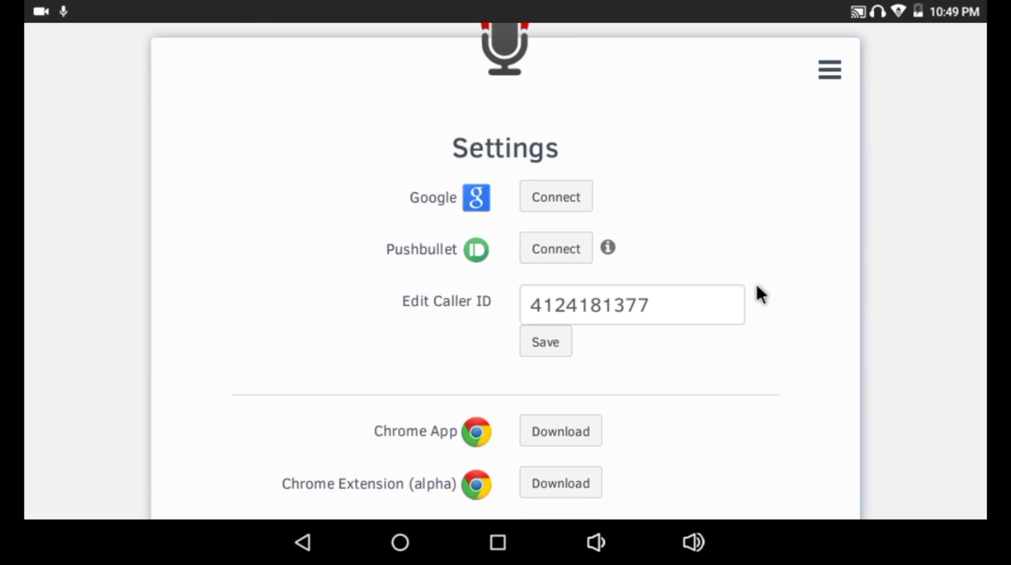
Check the browser's Request desktop site option without changing it, and return to the caller ID setting.
scroll(761, 294, "up", 3)
left_click(955, 94)
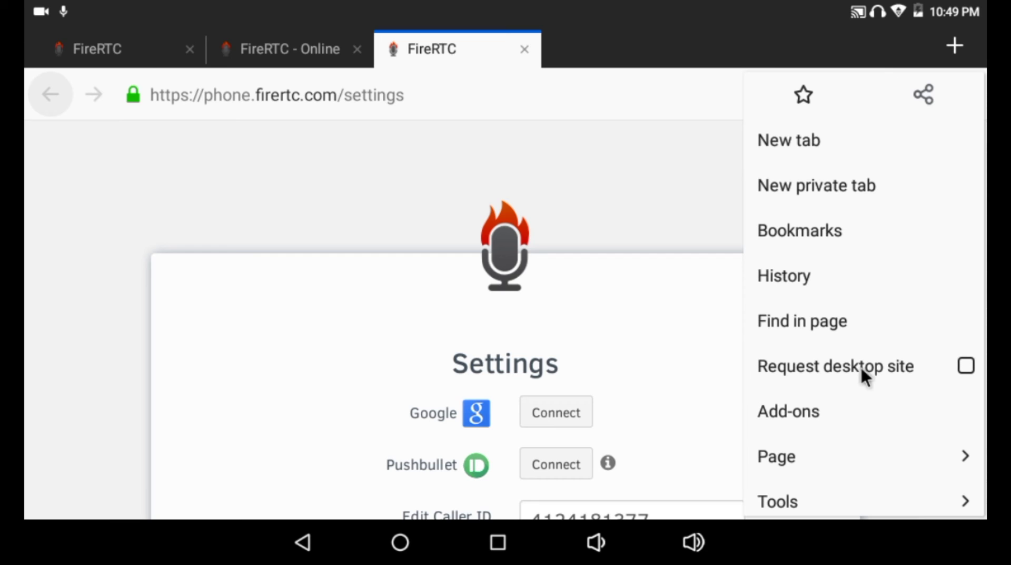
left_click(395, 370)
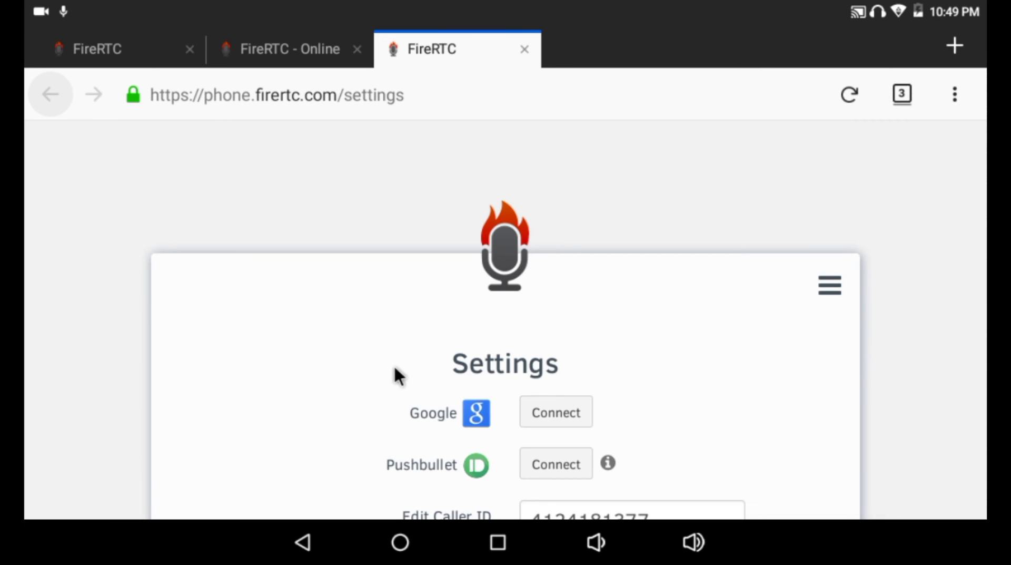
scroll(393, 365, "down", 3)
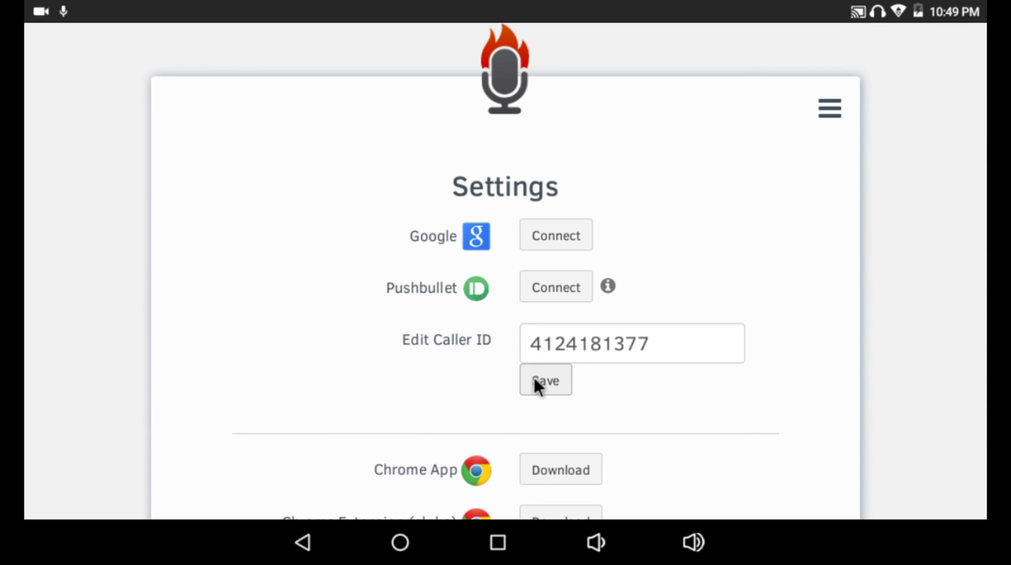
scroll(884, 329, "up", 3)
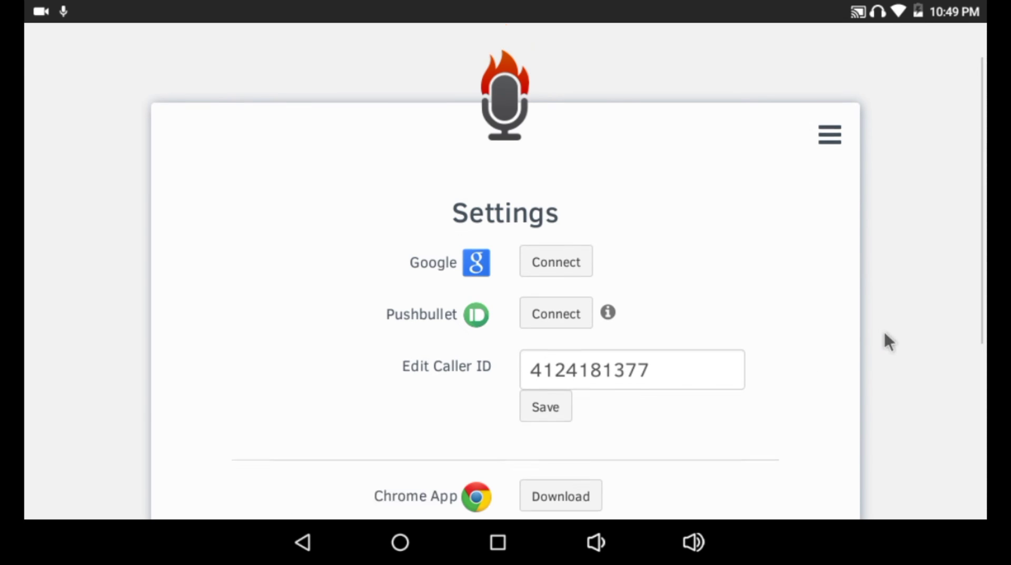
Close the FireRTC settings tab and examine the Phone page's dial pad and the extra options of its number field.
left_click(524, 49)
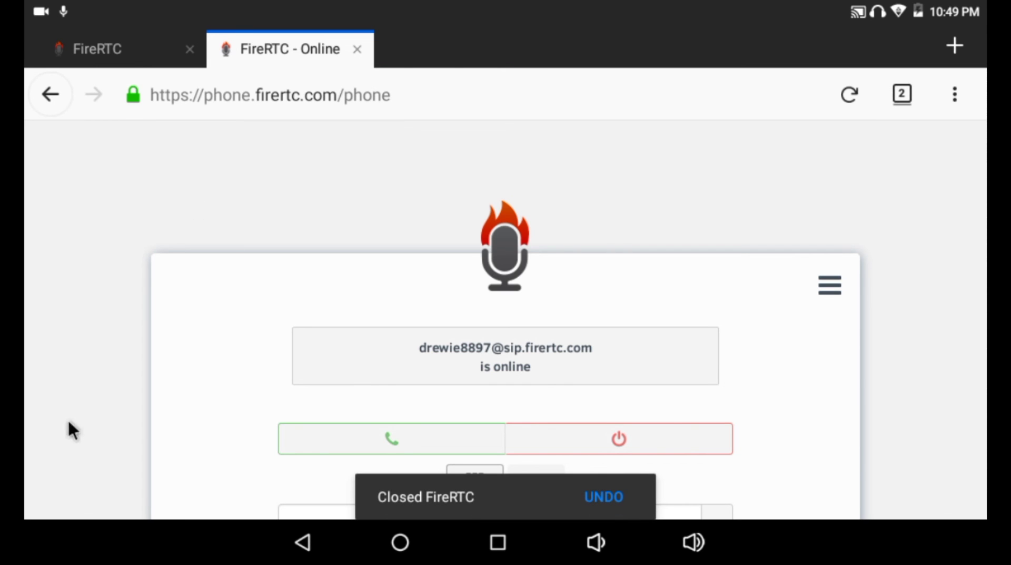
scroll(108, 419, "down", 5)
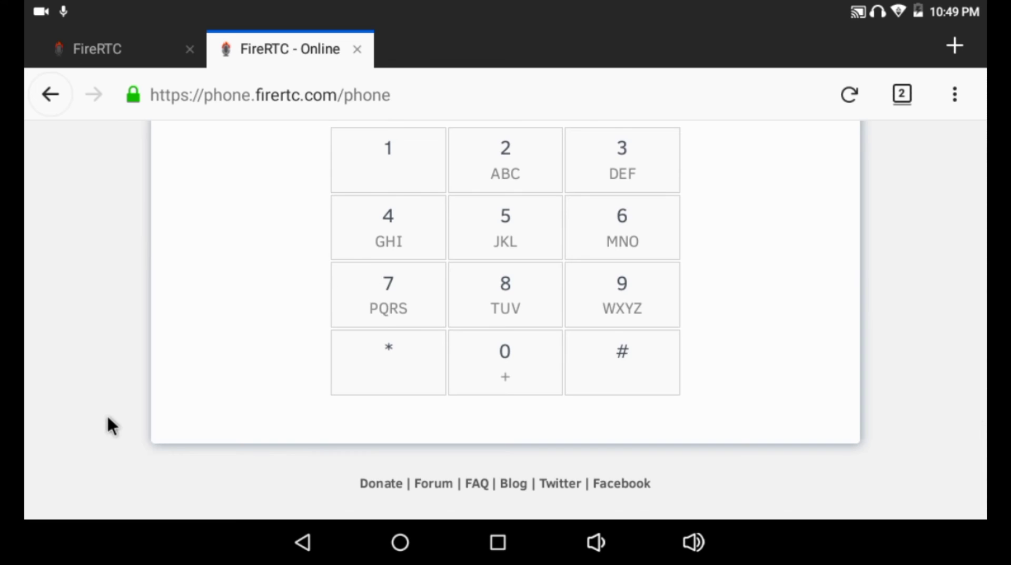
scroll(108, 418, "up", 1)
scroll(108, 418, "up", 1)
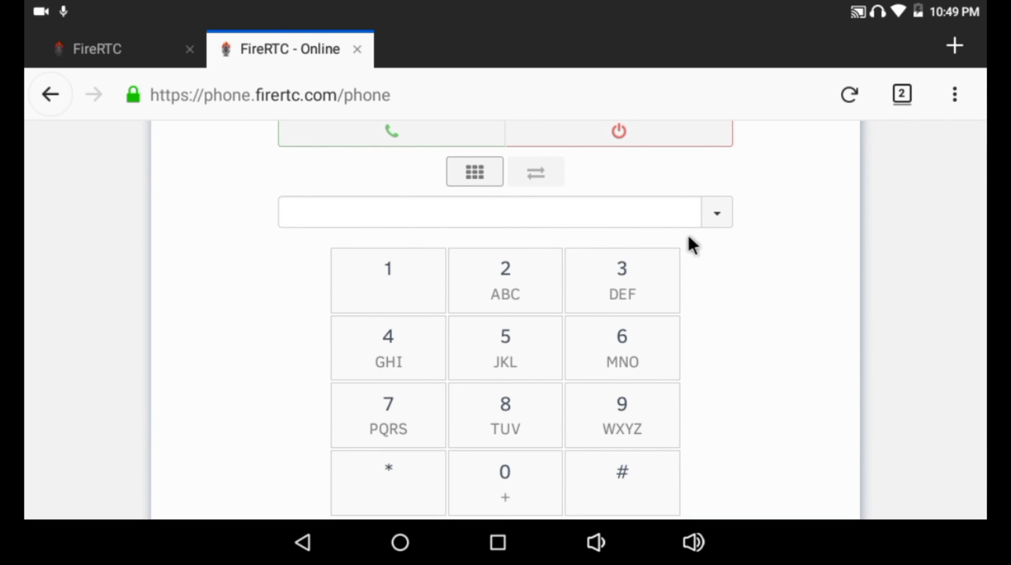
left_click(719, 218)
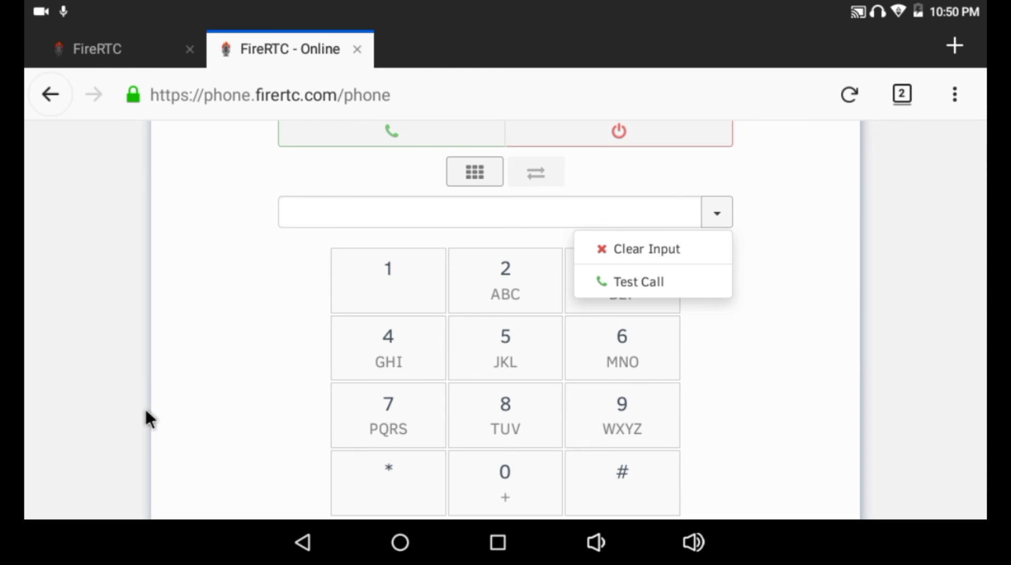
scroll(145, 406, "up", 8)
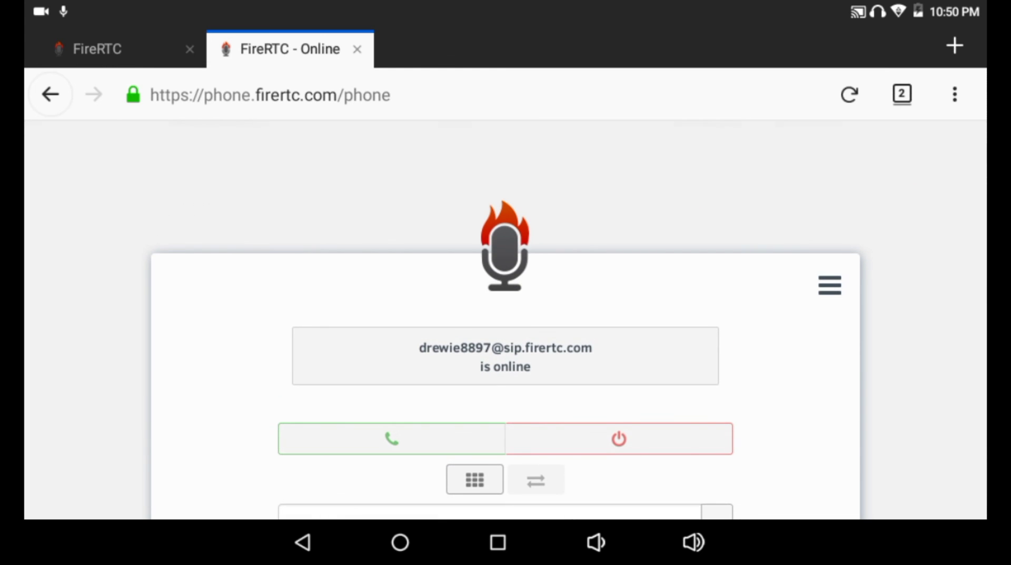
Close both remaining FireRTC tabs, the Phone page and the site's home page.
left_click(358, 49)
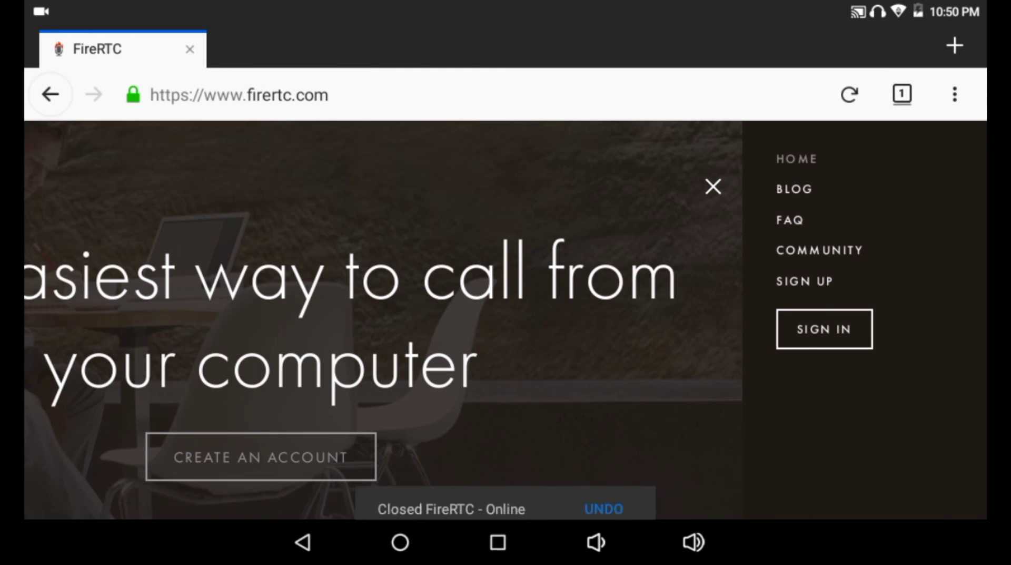
left_click(190, 49)
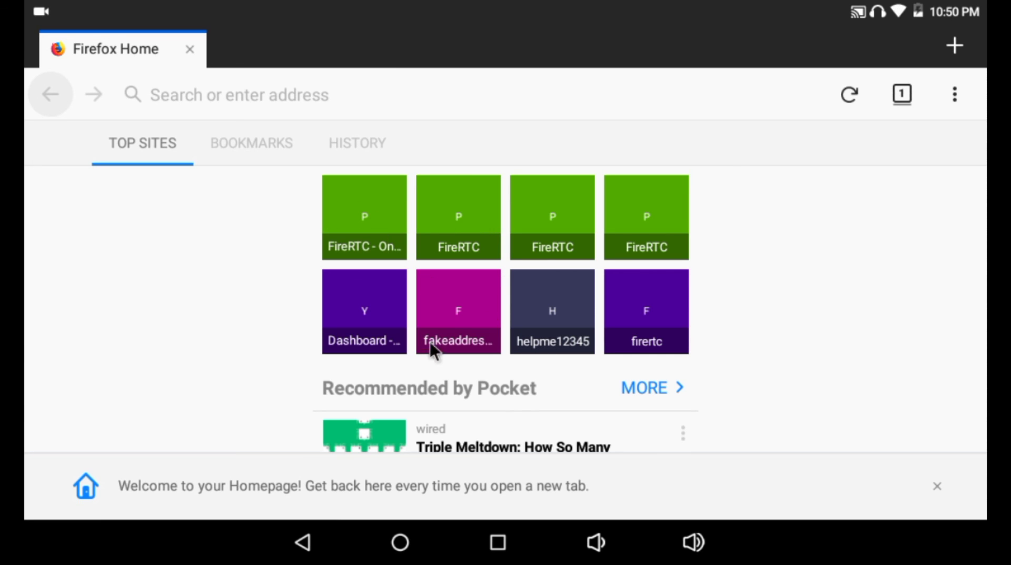
Open fakeaddressgenerator.com from the top sites, look over the generated US identity details, and close its tab.
left_click(458, 337)
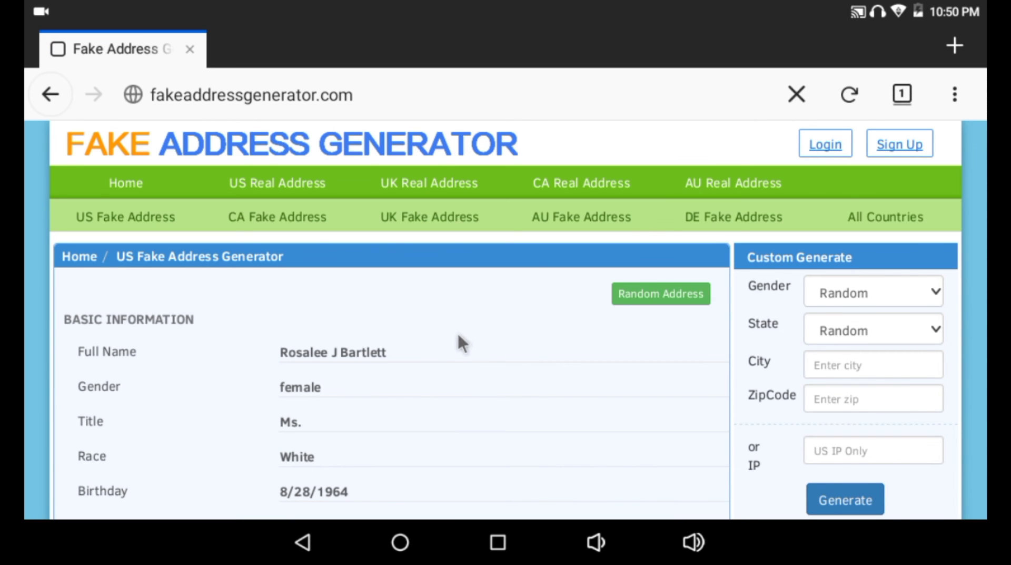
scroll(458, 337, "down", 5)
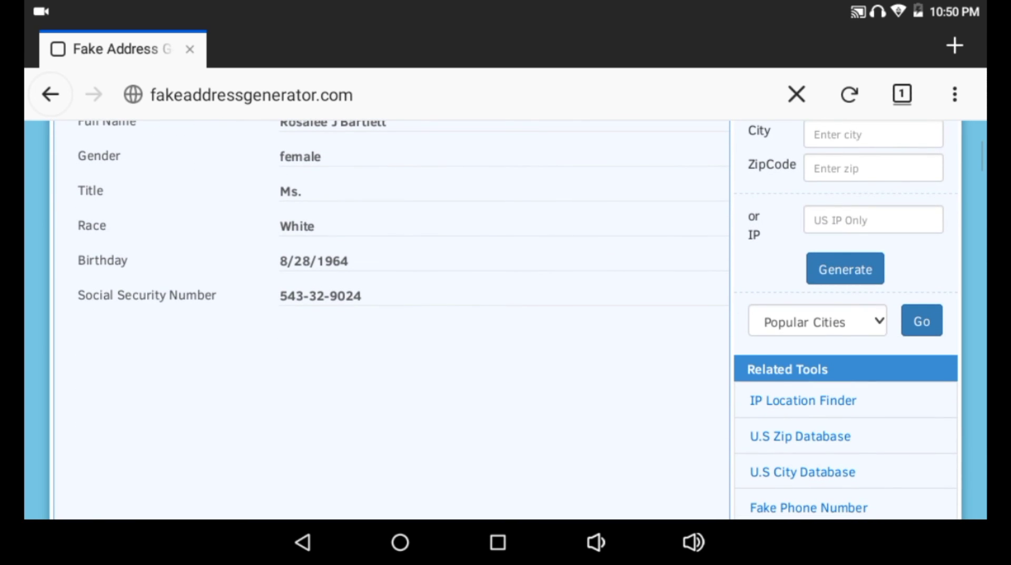
scroll(459, 316, "up", 5)
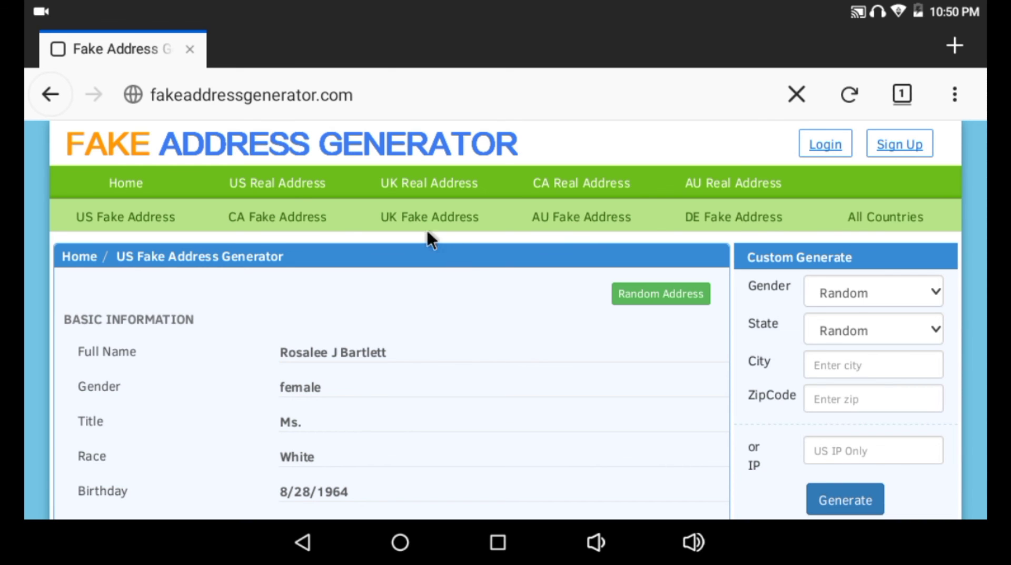
left_click(189, 50)
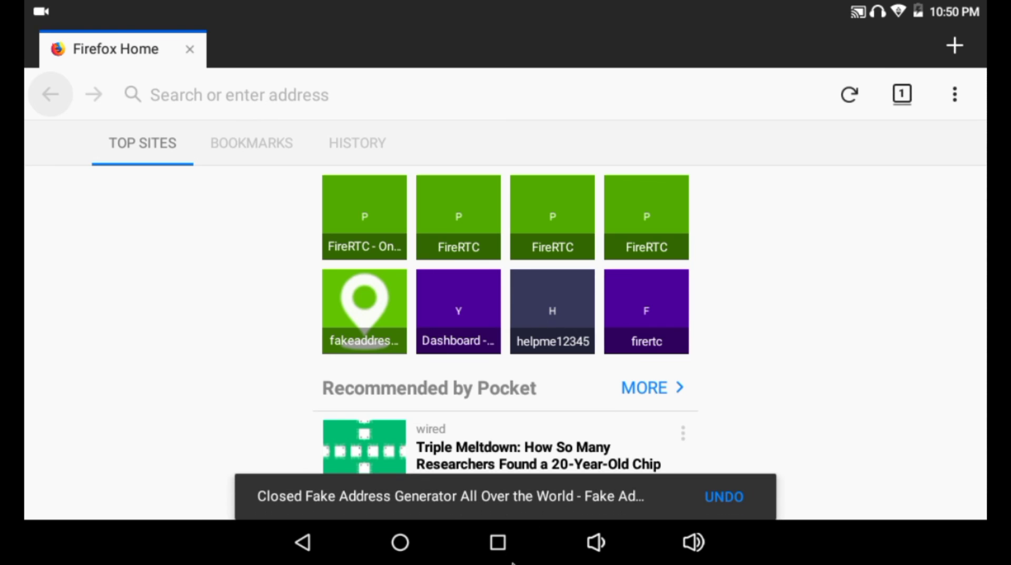
Leave Firefox for the Android home screen and bring up the AZ Screen Recorder controls in the notifications.
left_click(507, 545)
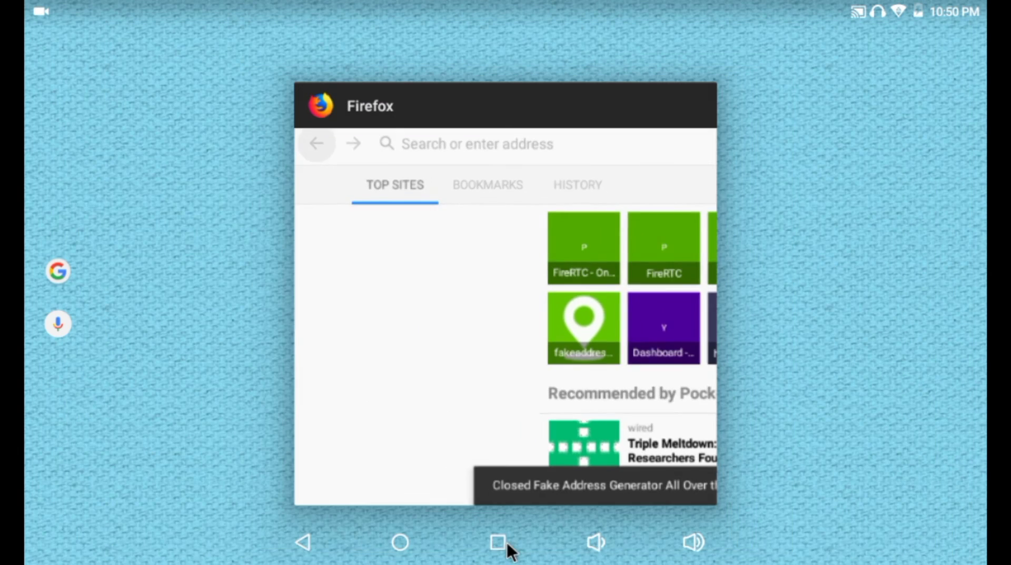
left_click(506, 547)
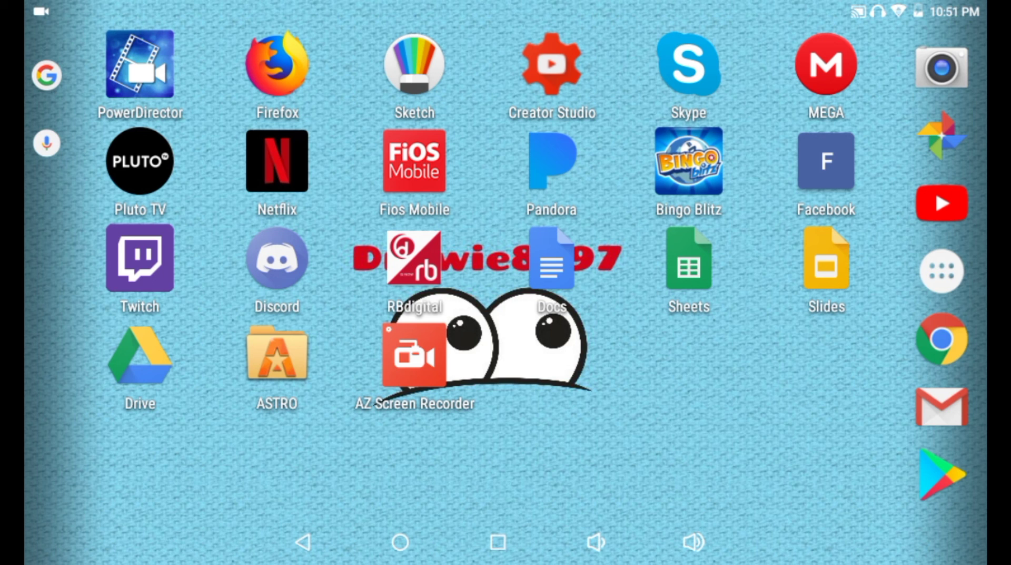
left_click_drag(264, 2, 263, 232)
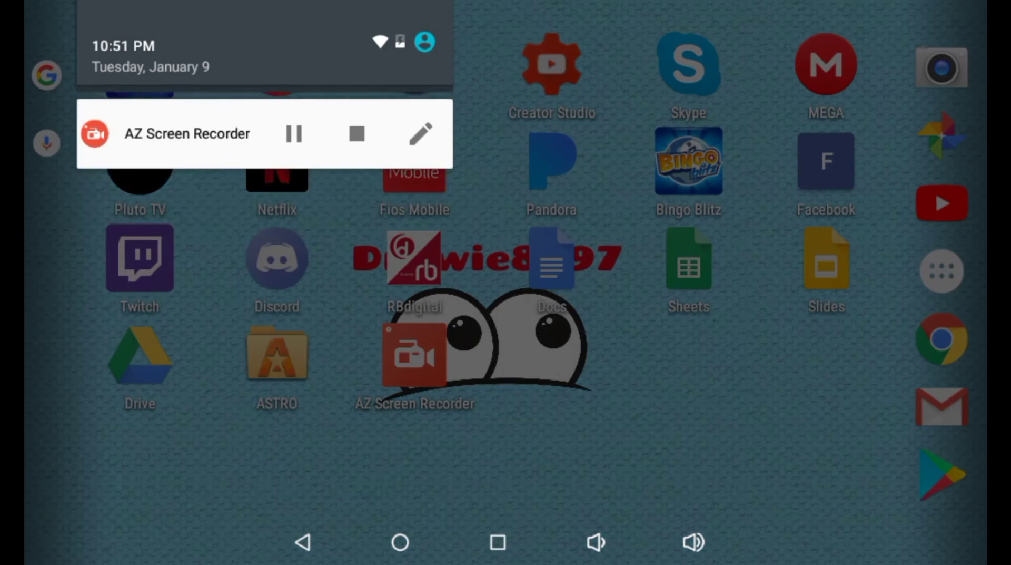